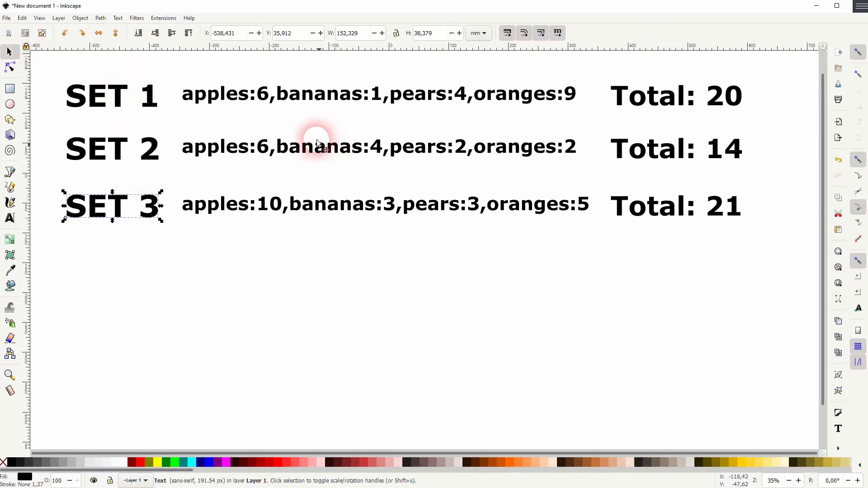
# Step: Nudge the SET 2 fruit data text slightly down and the SET 3 total slightly up to align them with their rows
pyautogui.click(279, 93)
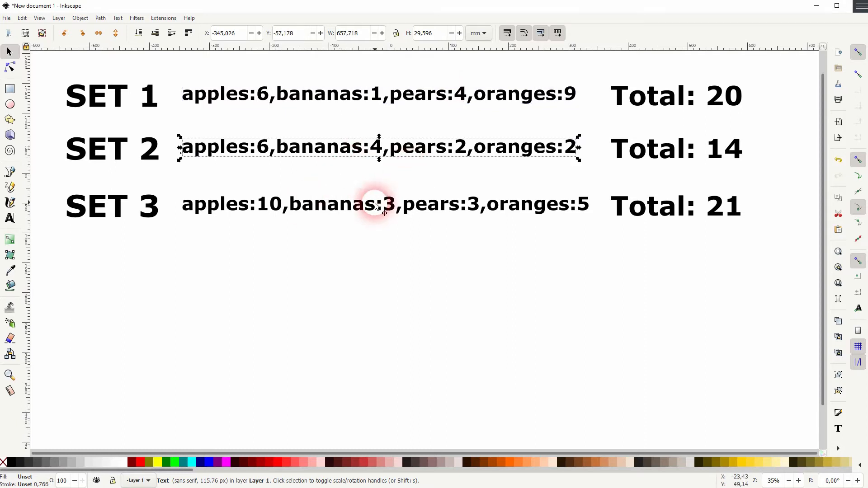
pyautogui.moveTo(328, 152); pyautogui.dragTo(337, 160)
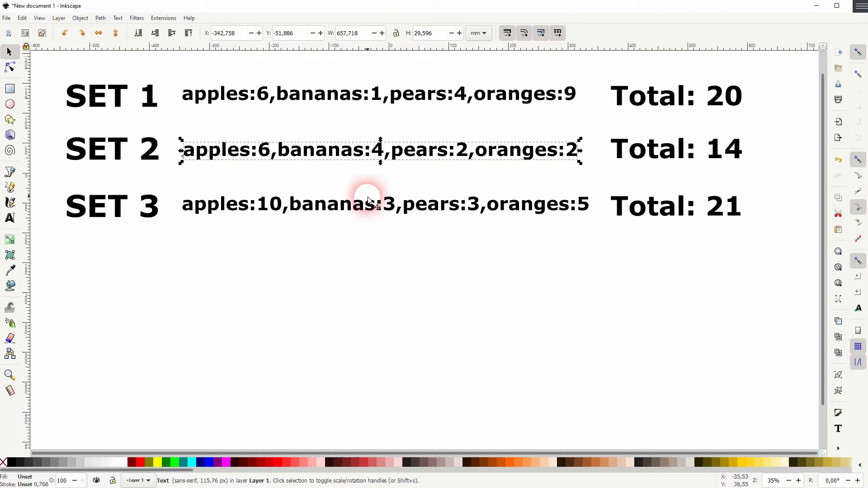
pyautogui.click(712, 95)
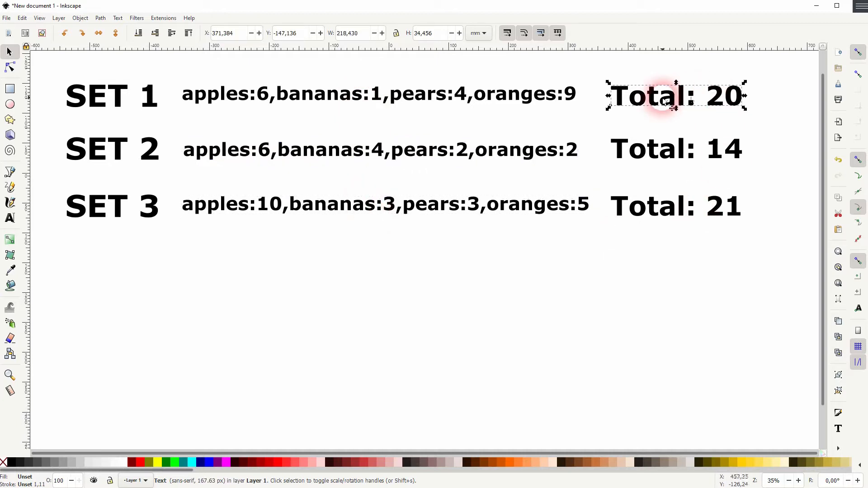
pyautogui.click(263, 102)
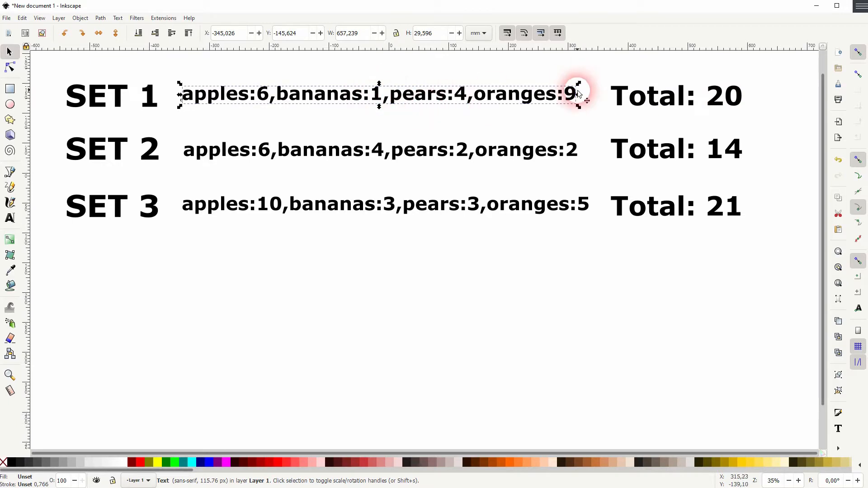
pyautogui.click(713, 96)
pyautogui.click(715, 156)
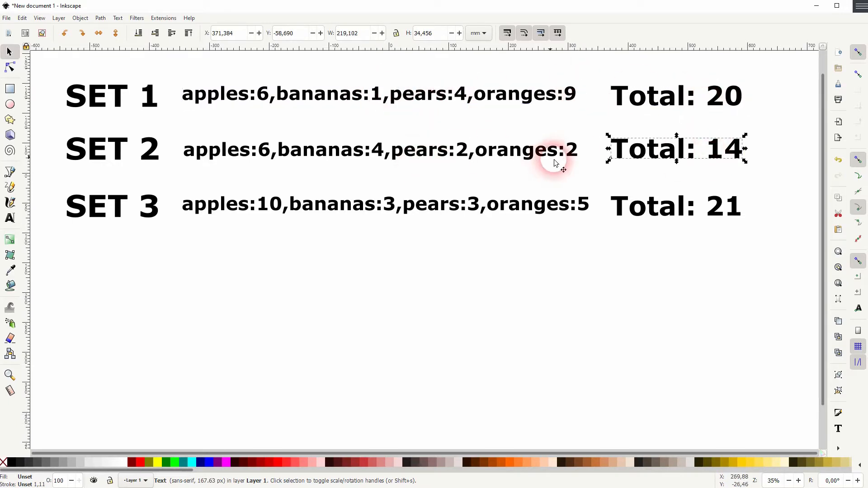
pyautogui.click(669, 212)
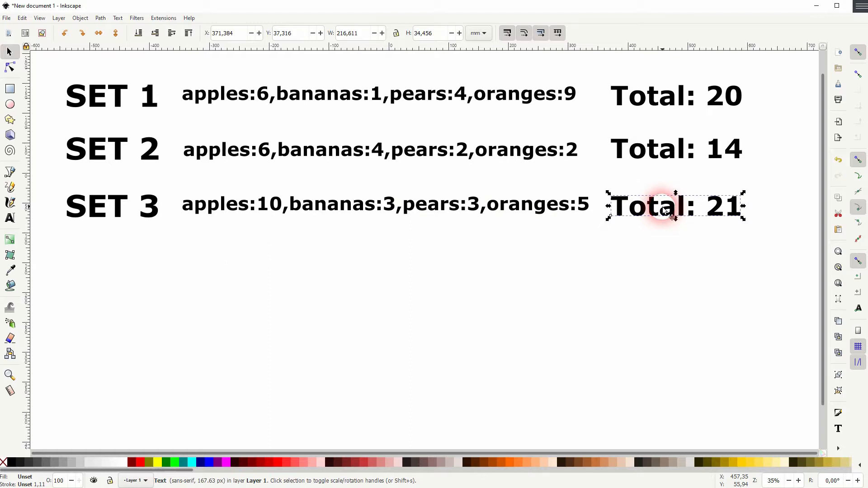
pyautogui.moveTo(665, 211); pyautogui.dragTo(663, 209)
pyautogui.click(692, 257)
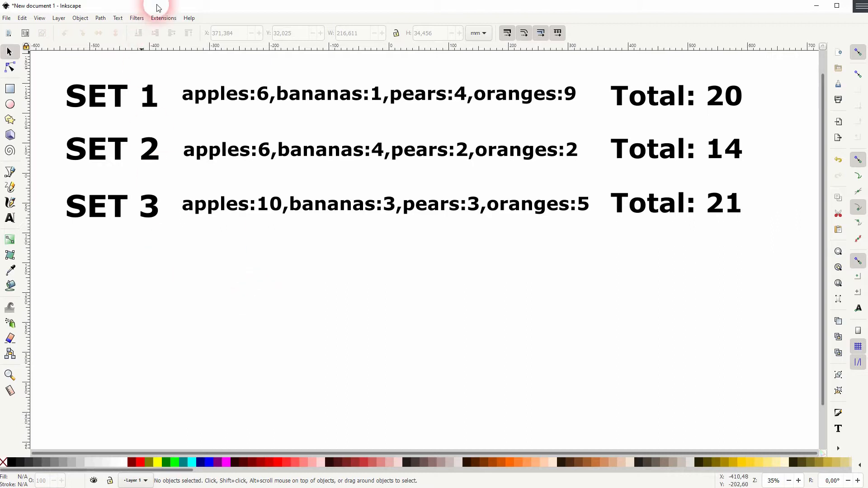
# Step: Start the NiceCharts extension with the Stacked bar chart type and live preview enabled, keeping its dialog clear of the preview
pyautogui.click(164, 20)
pyautogui.moveTo(249, 158)
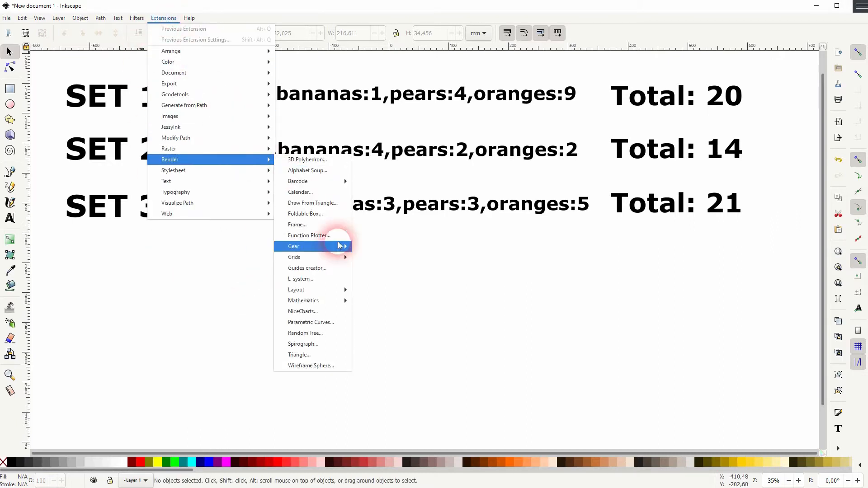
pyautogui.click(329, 313)
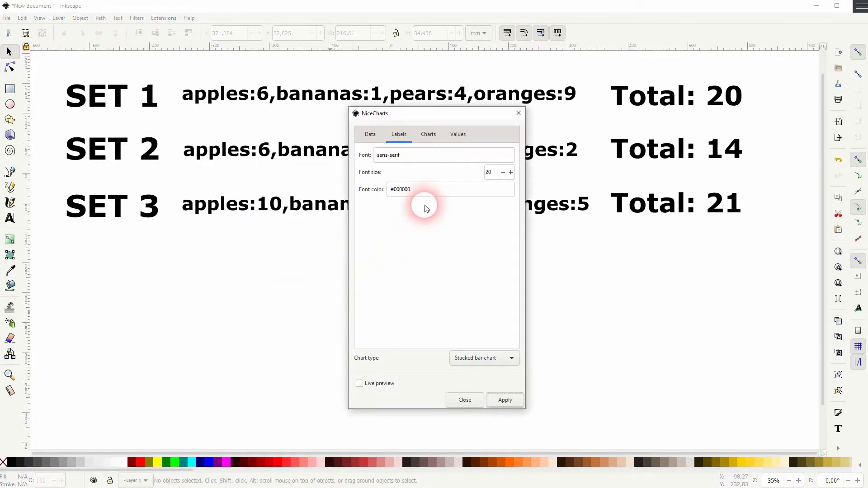
pyautogui.click(428, 134)
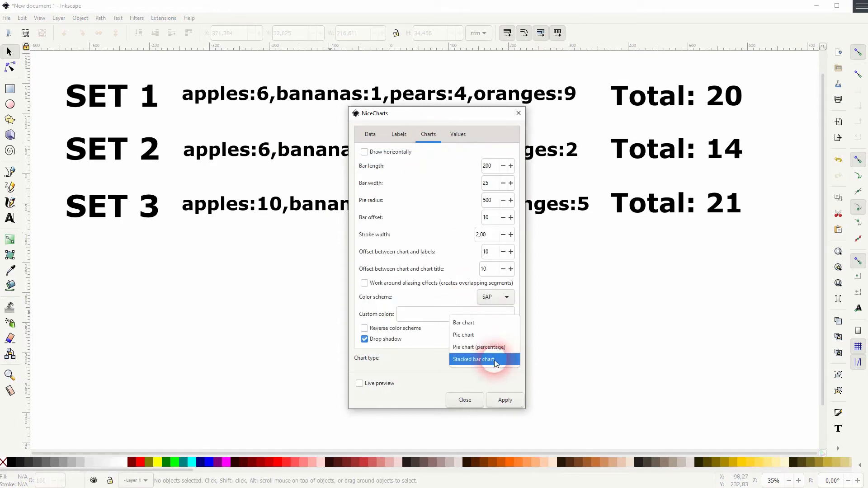
pyautogui.click(495, 359)
pyautogui.click(380, 384)
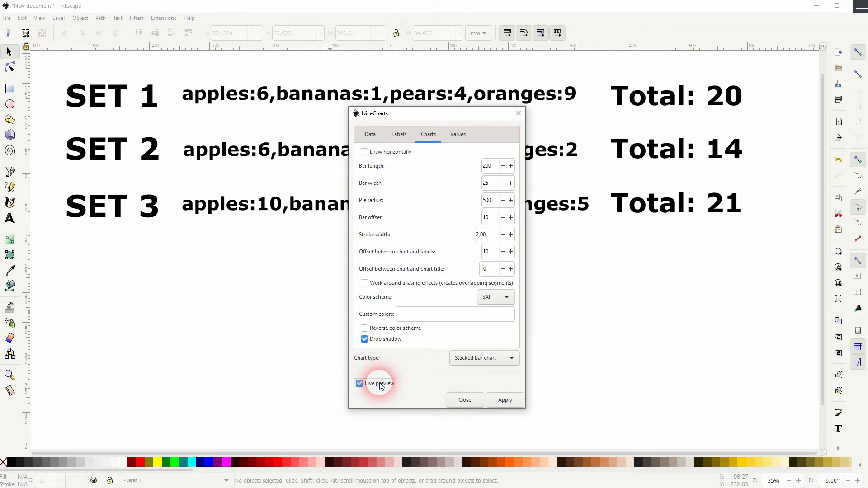
pyautogui.click(488, 112)
pyautogui.moveTo(466, 118); pyautogui.dragTo(736, 116)
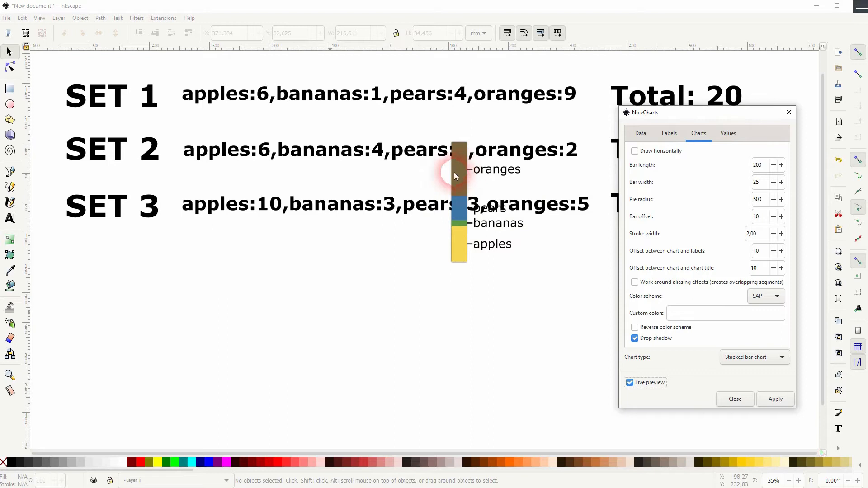
# Step: Set the chart's bar width to 50, leaving the bar length at 200
pyautogui.doubleClick(767, 166)
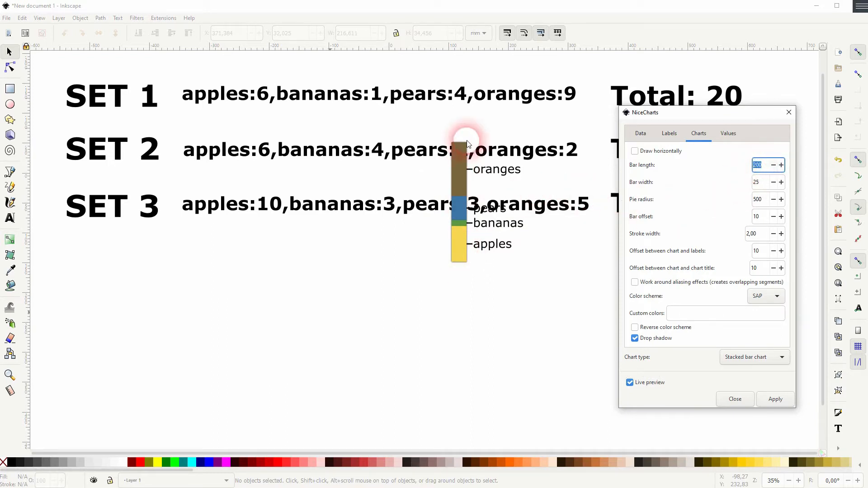
pyautogui.doubleClick(764, 183)
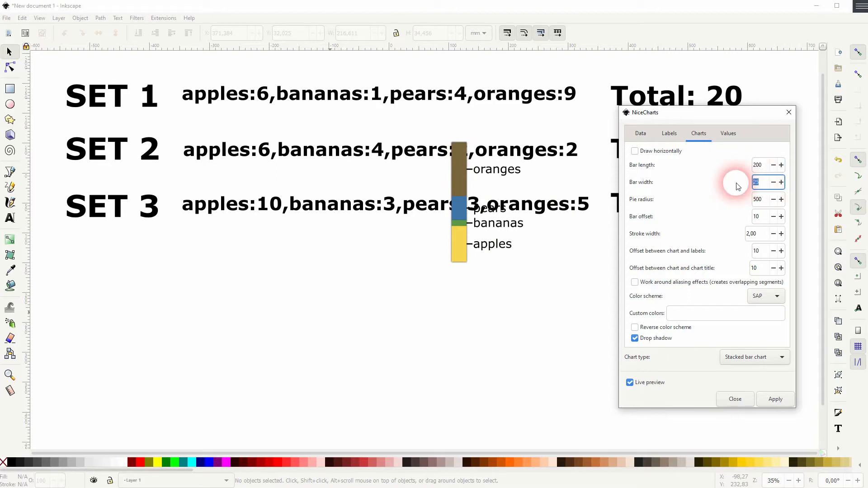
pyautogui.write('5')
pyautogui.click(770, 200)
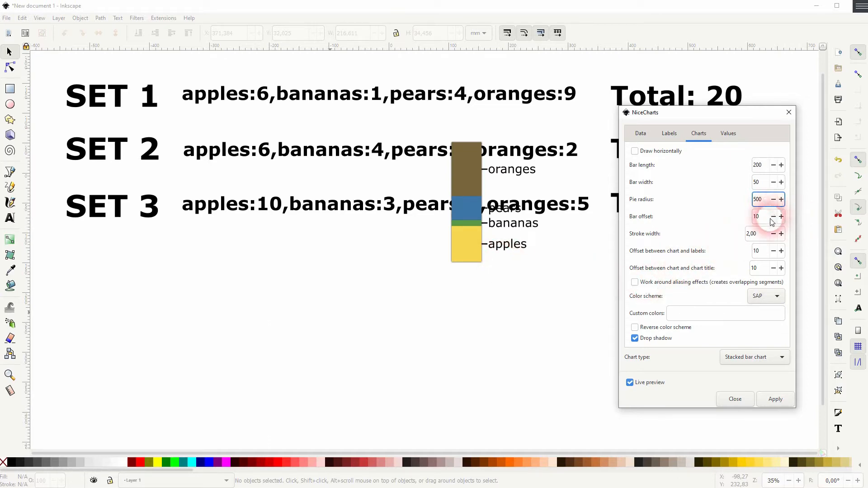
# Step: Try an offset of 20 between chart and labels, and restore both the label and title offsets to 10
pyautogui.click(770, 255)
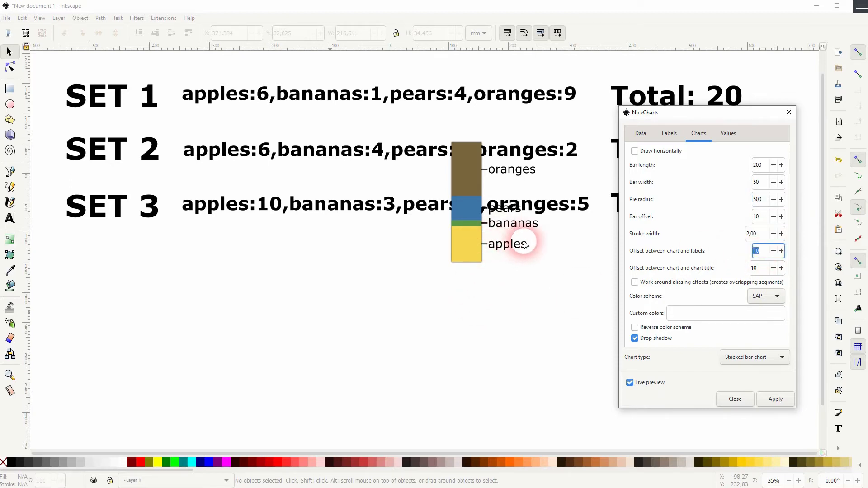
pyautogui.write('20')
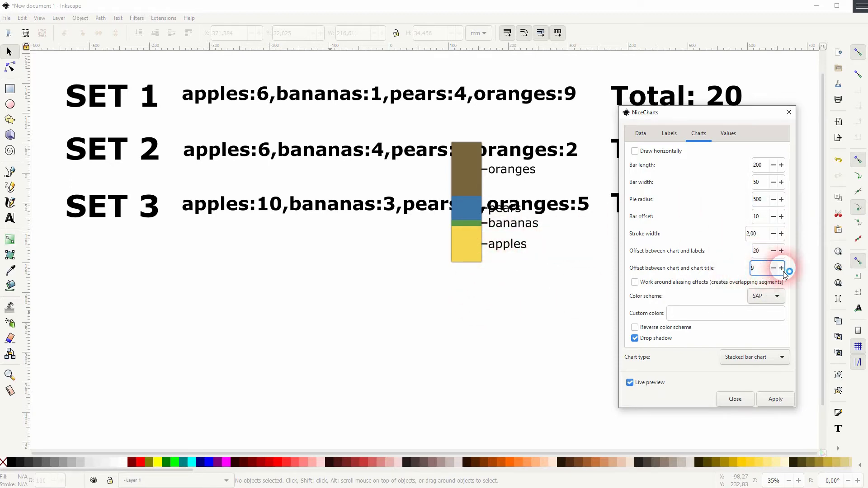
pyautogui.click(782, 270)
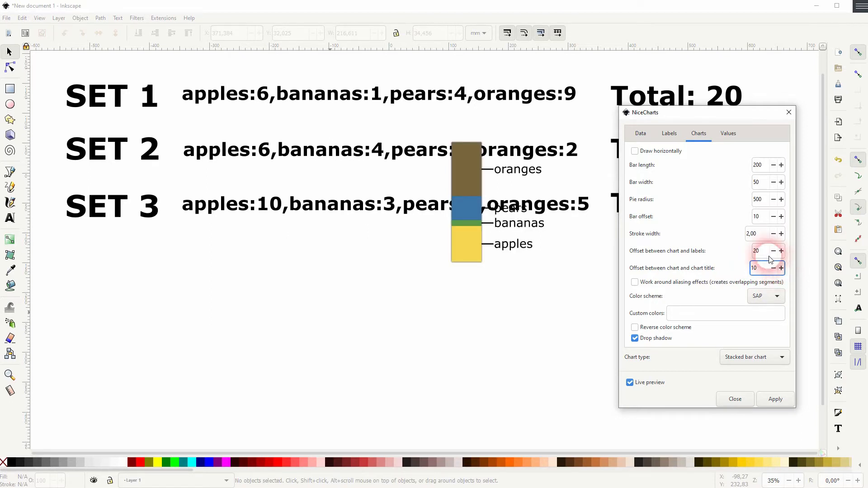
pyautogui.click(759, 251)
pyautogui.write('1')
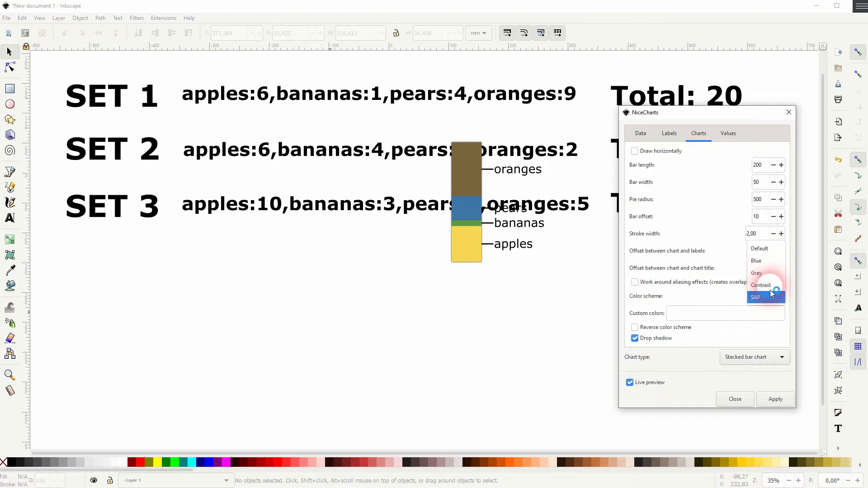
# Step: Keep the SAP color scheme and try showing values on the stacked bar chart, leaving the option off
pyautogui.click(771, 293)
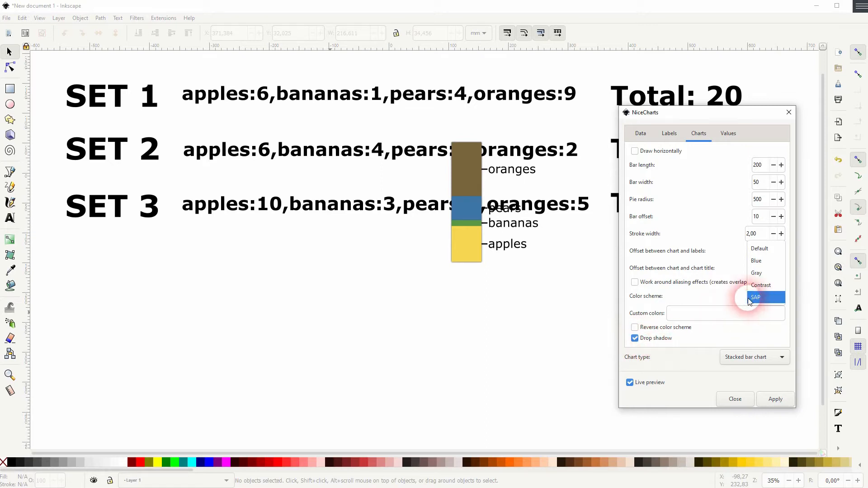
pyautogui.click(732, 135)
pyautogui.click(729, 134)
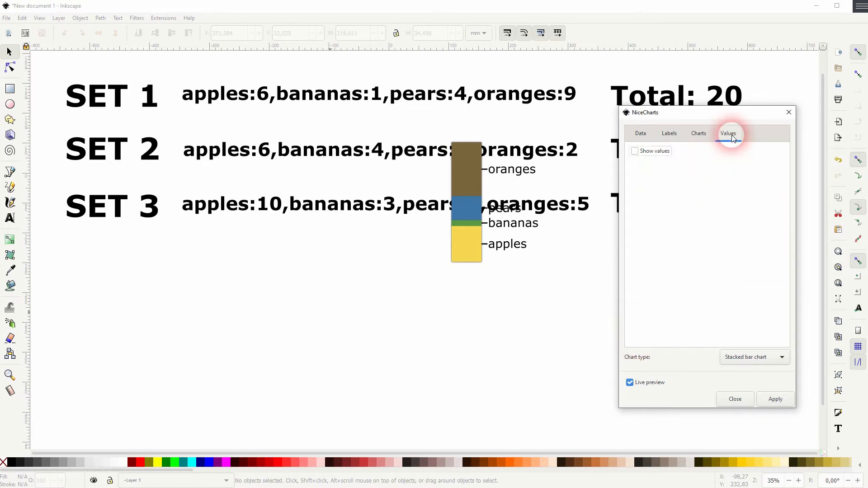
pyautogui.click(635, 153)
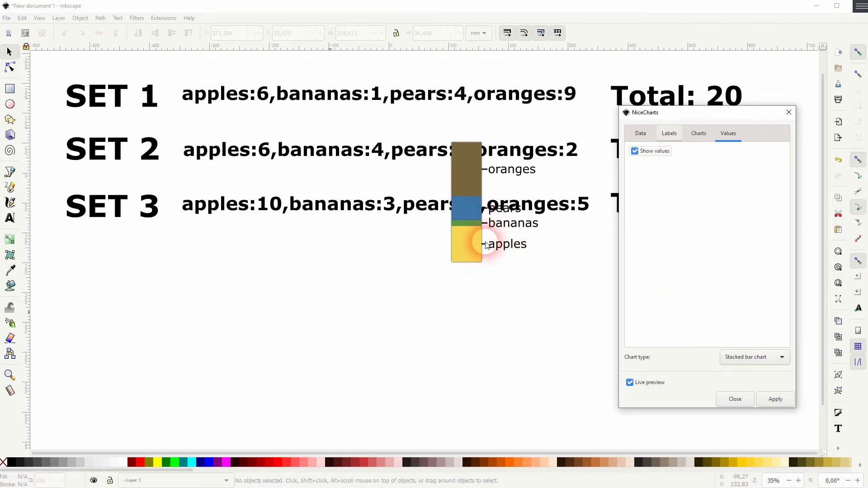
pyautogui.click(655, 152)
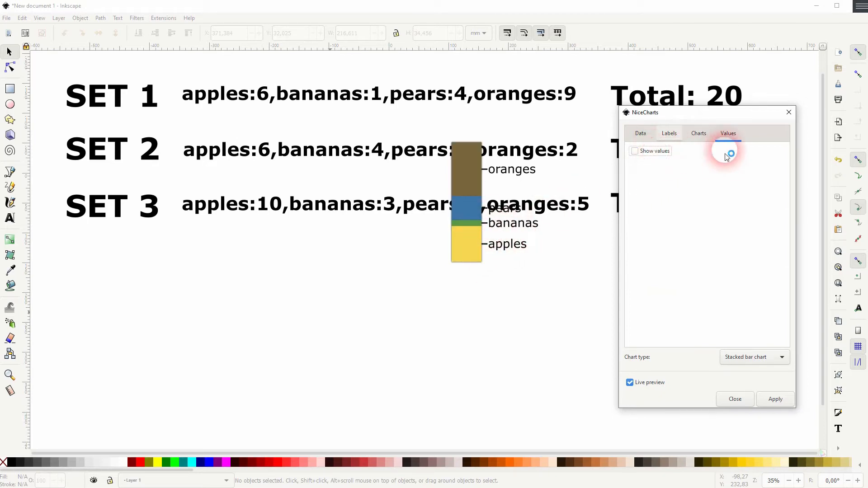
# Step: Set the chart label font size to 25, keeping the sans-serif font and the #000000 font color
pyautogui.click(672, 133)
pyautogui.tripleClick(689, 158)
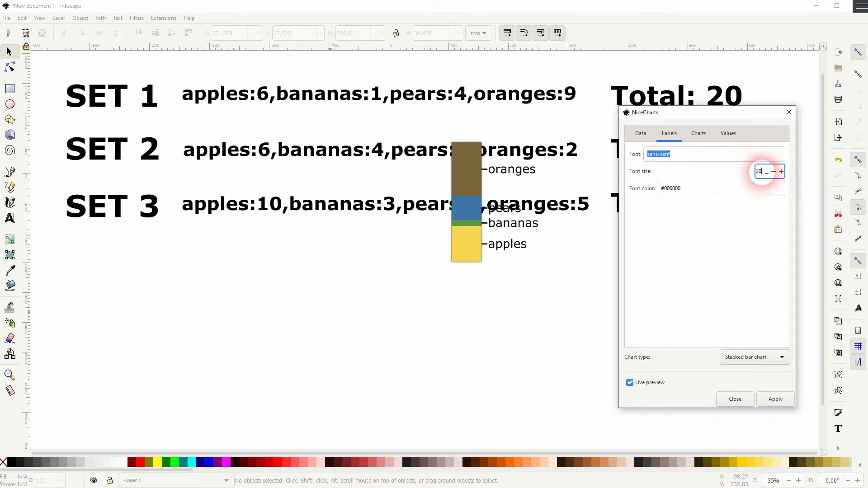
pyautogui.moveTo(767, 177); pyautogui.dragTo(739, 178)
pyautogui.click(711, 189)
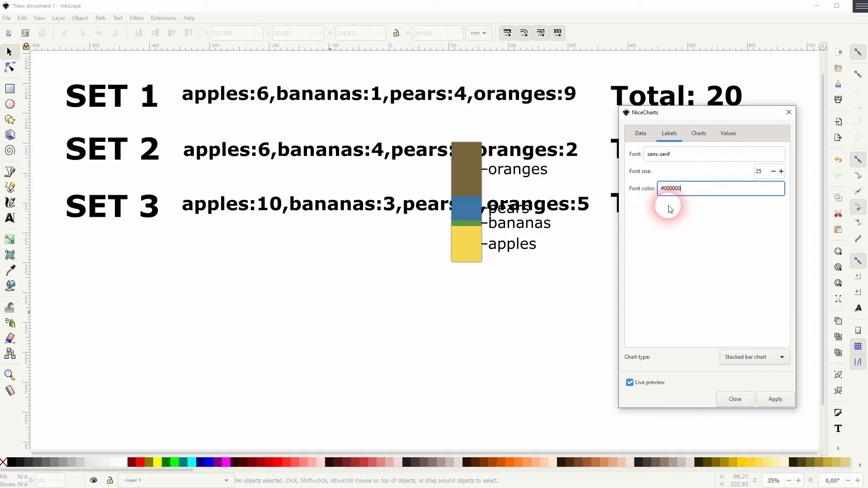
# Step: Examine the chart's file and direct-input data options, and close the NiceCharts dialog
pyautogui.click(641, 133)
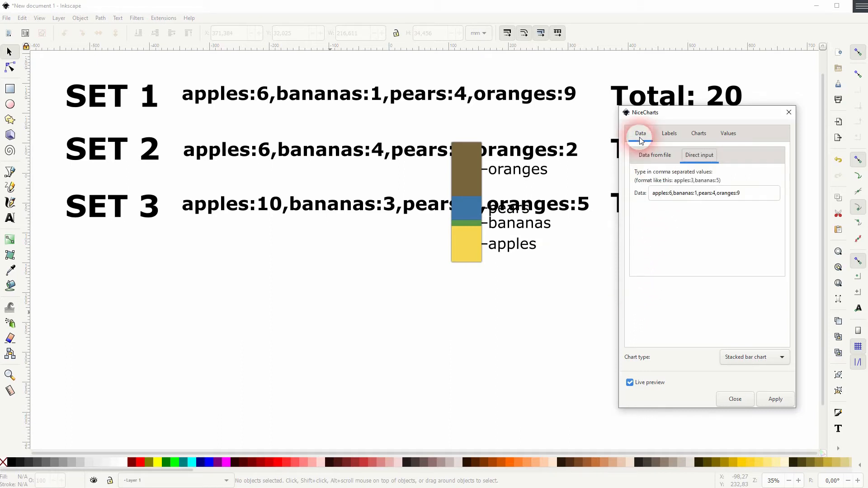
pyautogui.click(656, 156)
pyautogui.click(701, 157)
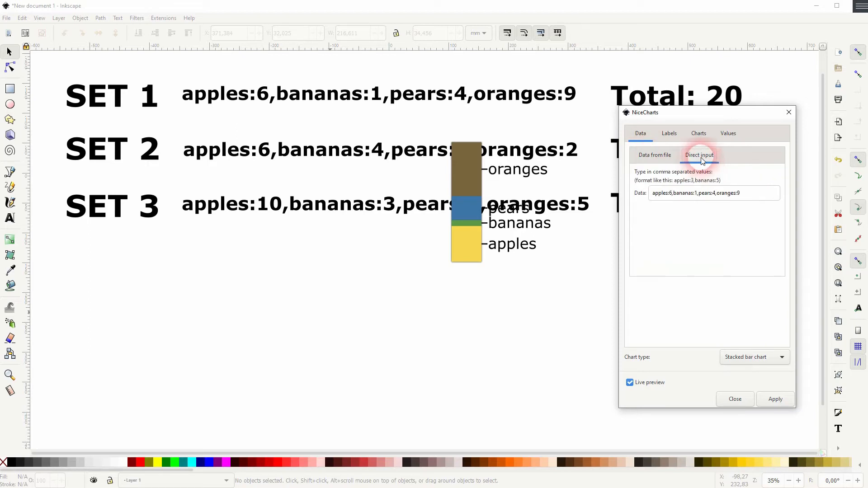
pyautogui.moveTo(752, 195); pyautogui.dragTo(645, 201)
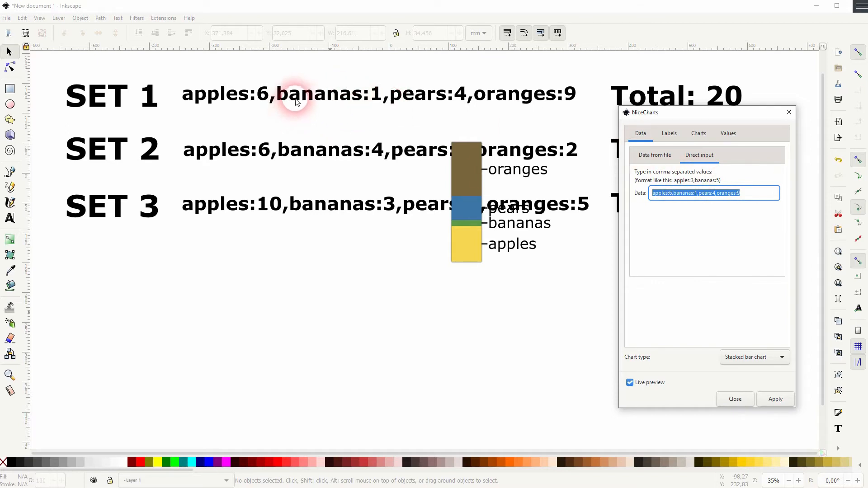
pyautogui.click(787, 115)
# Step: Copy the SET 1 data text and enter apples:6,bananas:1,pears:4,oranges:9 as the direct-input data in NiceCharts
pyautogui.click(9, 217)
pyautogui.click(262, 102)
pyautogui.tripleClick(262, 102)
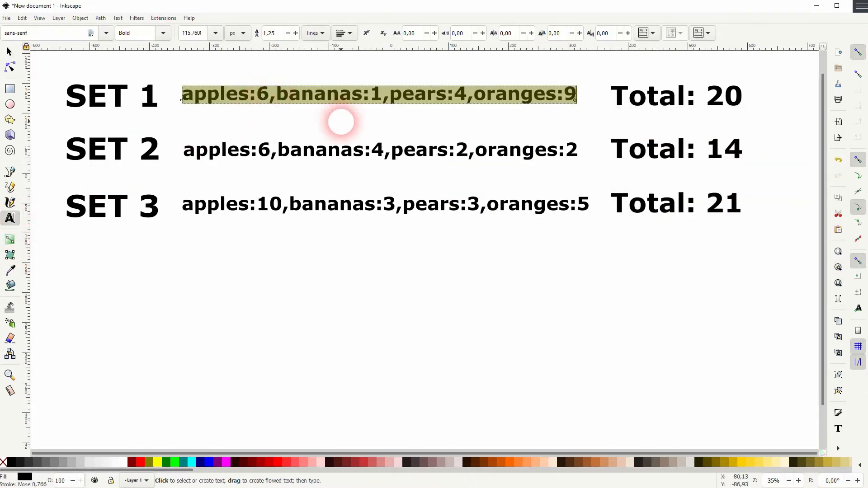
pyautogui.click(163, 18)
pyautogui.moveTo(242, 161)
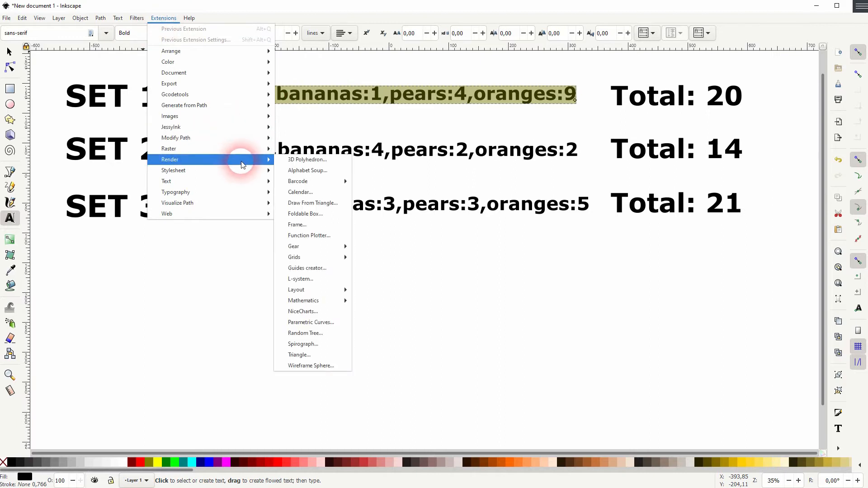
pyautogui.click(303, 312)
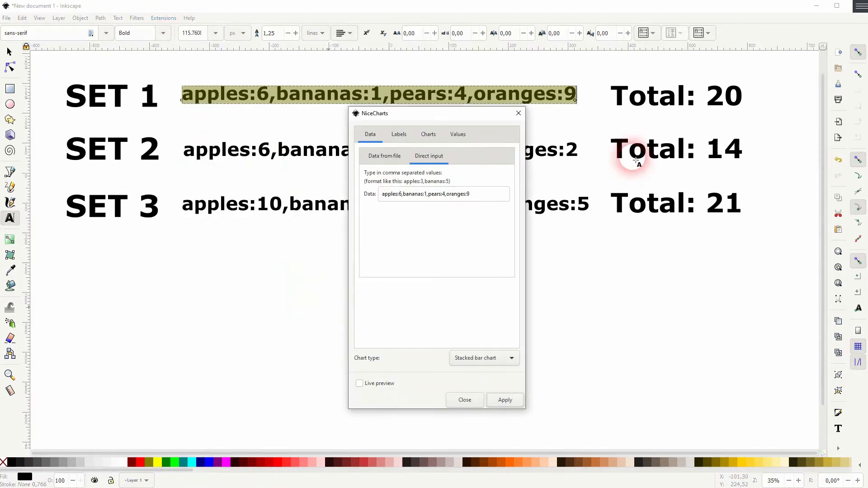
pyautogui.click(490, 196)
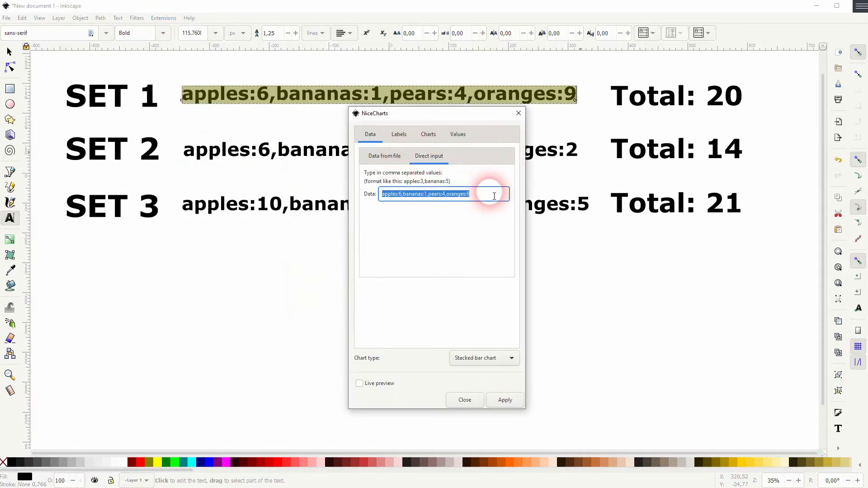
# Step: Generate the stacked bar chart from the SET 1 data, move the dialog aside and activate the Selector tool
pyautogui.click(504, 401)
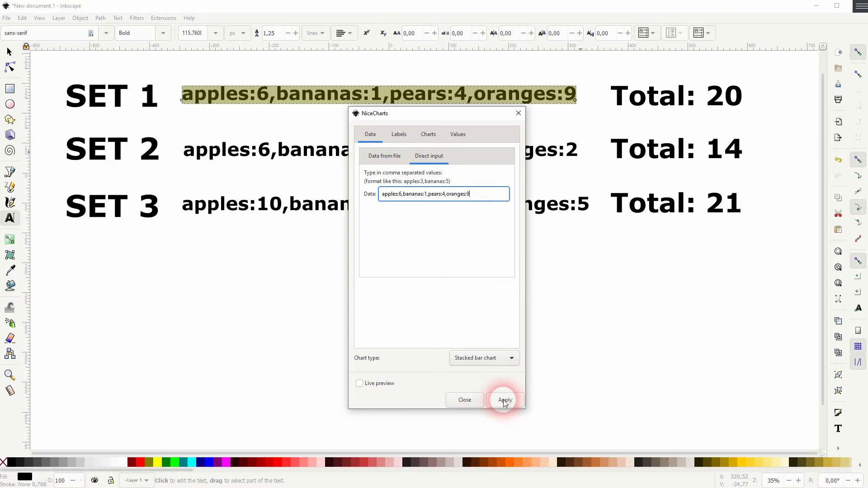
pyautogui.moveTo(441, 116); pyautogui.dragTo(757, 96)
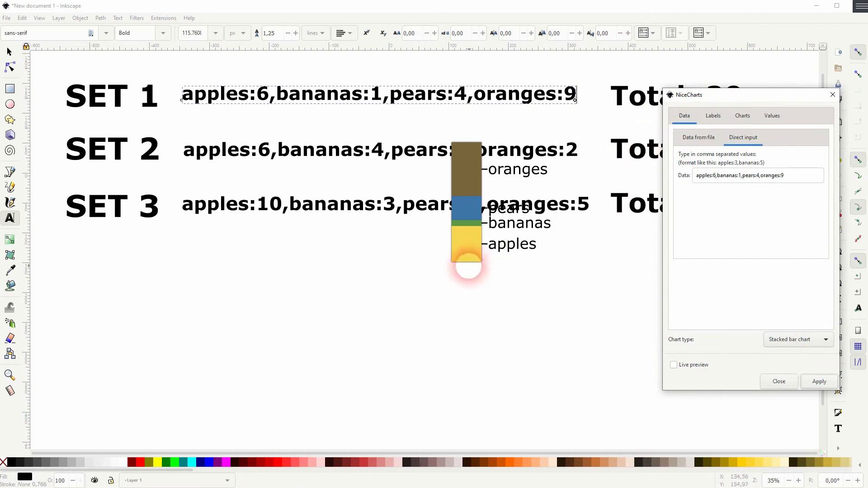
pyautogui.click(9, 52)
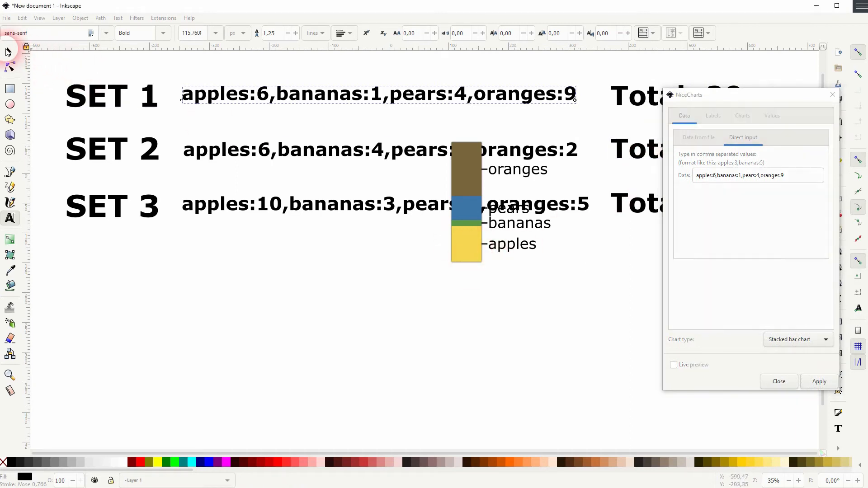
# Step: Move the SET 1 stacked bar chart and its shadow to the empty area below the SET 3 data row
pyautogui.moveTo(398, 311); pyautogui.dragTo(604, 99)
pyautogui.moveTo(468, 189); pyautogui.dragTo(122, 306)
pyautogui.click(319, 297)
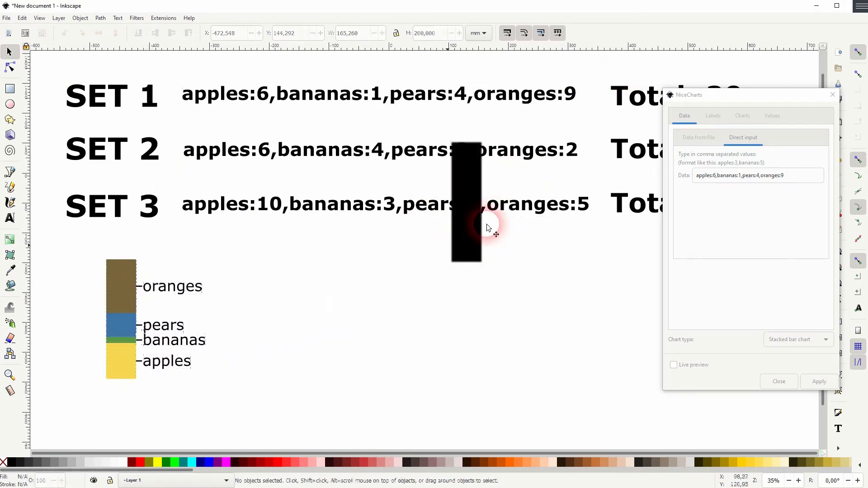
pyautogui.moveTo(473, 223); pyautogui.dragTo(120, 343)
pyautogui.click(333, 322)
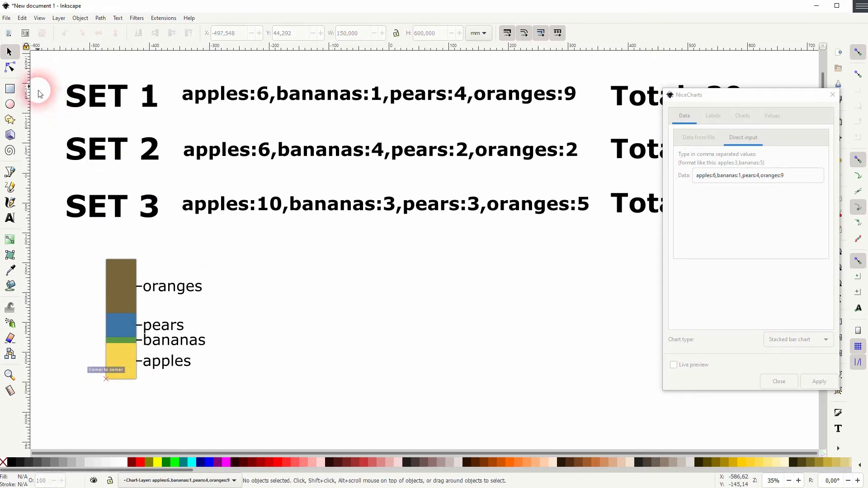
# Step: Add a "Set 1" text label, enlarge it and place it below the first chart
pyautogui.click(10, 219)
pyautogui.click(80, 418)
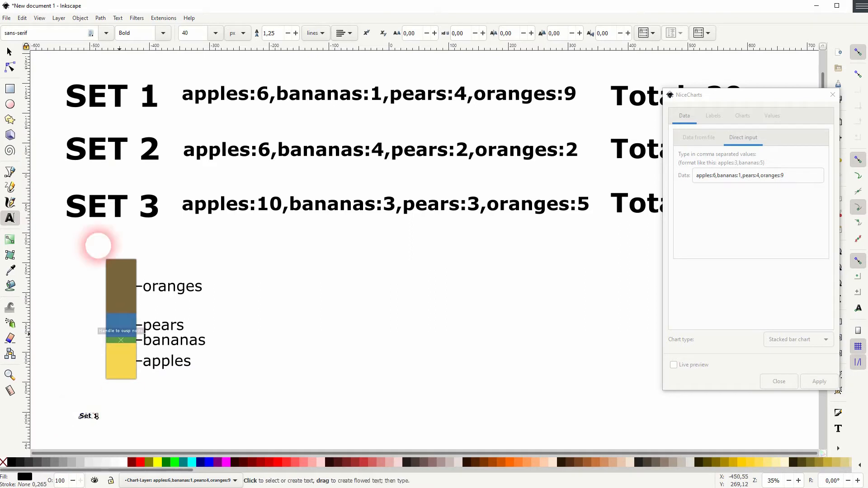
pyautogui.click(9, 52)
pyautogui.moveTo(98, 412); pyautogui.dragTo(180, 391)
pyautogui.moveTo(108, 407); pyautogui.dragTo(106, 407)
# Step: Copy the SET 2 data text and enter apples:6,bananas:4,pears:2,oranges:2 as the direct-input data in NiceCharts
pyautogui.click(301, 154)
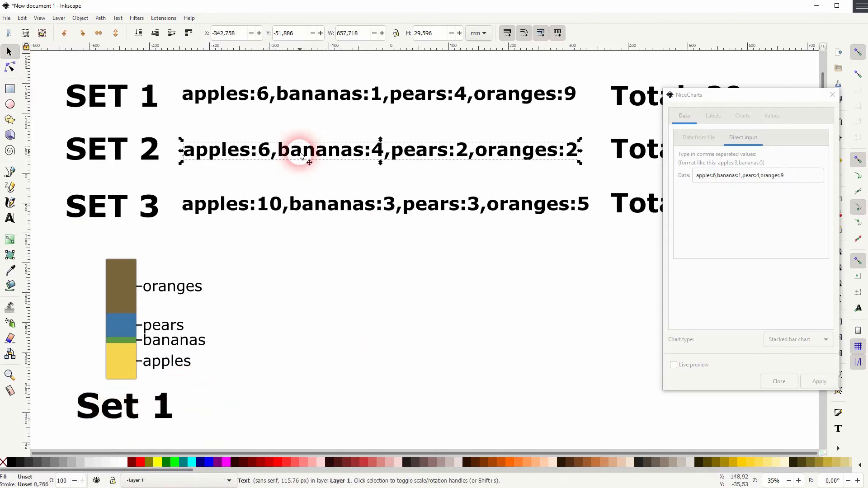
pyautogui.doubleClick(302, 155)
pyautogui.tripleClick(301, 155)
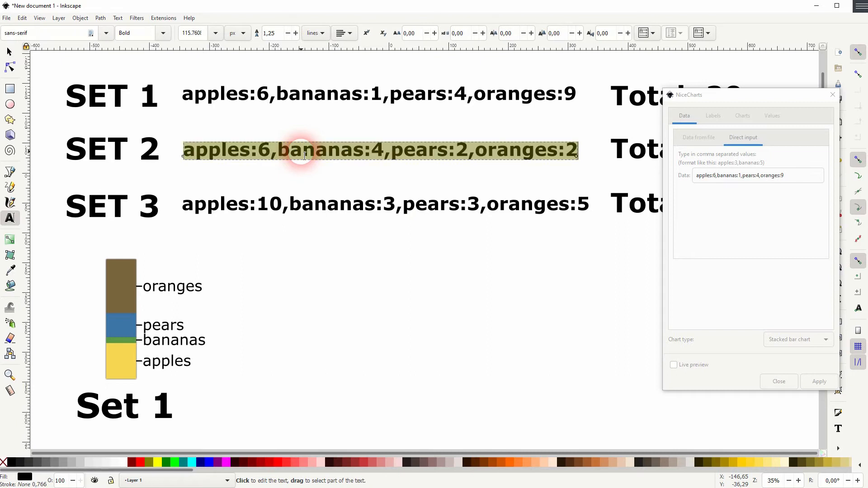
pyautogui.click(797, 176)
pyautogui.tripleClick(799, 178)
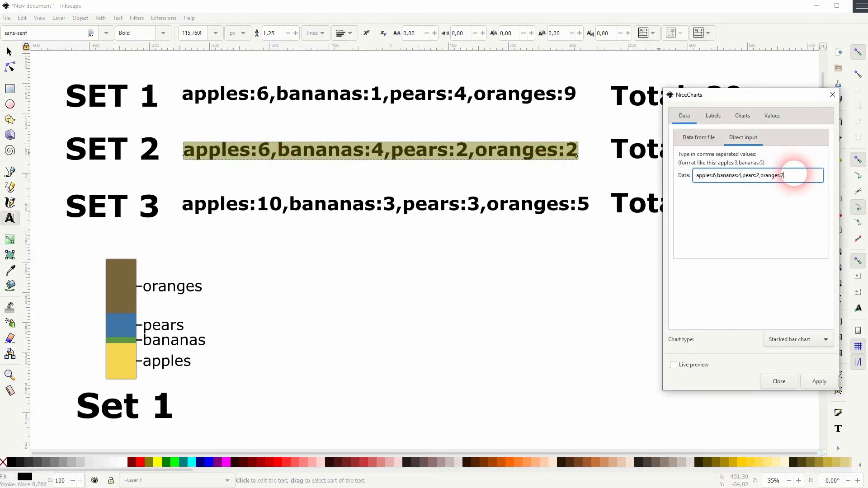
# Step: Generate the SET 2 stacked bar chart and move it with its shadow to the right of the SET 1 chart
pyautogui.click(820, 382)
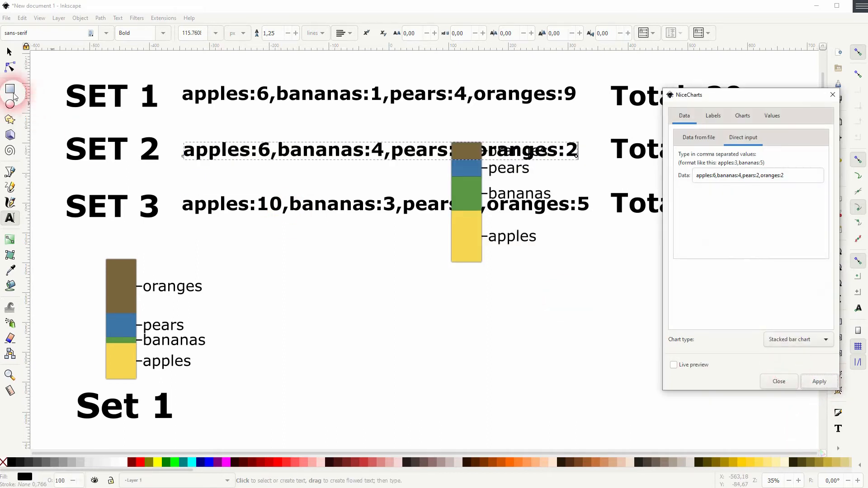
pyautogui.click(7, 53)
pyautogui.moveTo(355, 323); pyautogui.dragTo(596, 89)
pyautogui.moveTo(465, 194); pyautogui.dragTo(285, 313)
pyautogui.click(458, 308)
pyautogui.moveTo(452, 258); pyautogui.dragTo(288, 365)
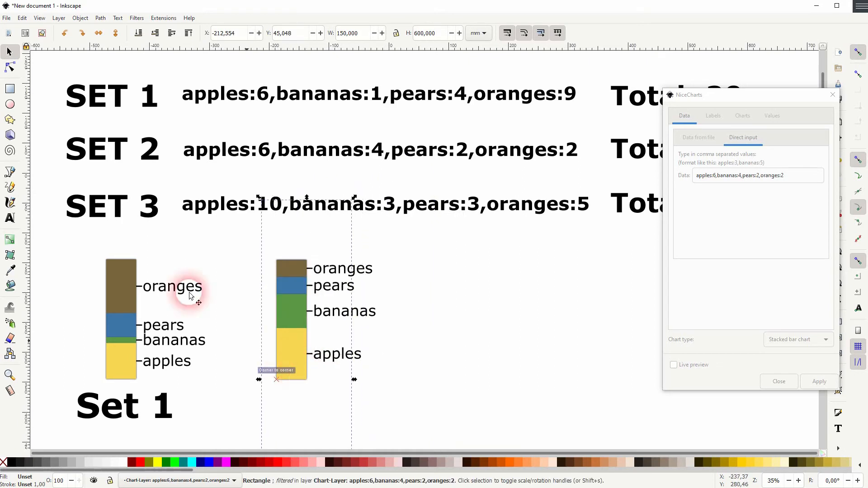
# Step: Duplicate the "Set 1" label, place the copy below the second chart and change its text to "Set 2"
pyautogui.click(129, 412)
pyautogui.hotkey('ctrl', 'd')
pyautogui.moveTo(122, 411); pyautogui.dragTo(308, 413)
pyautogui.doubleClick(330, 405)
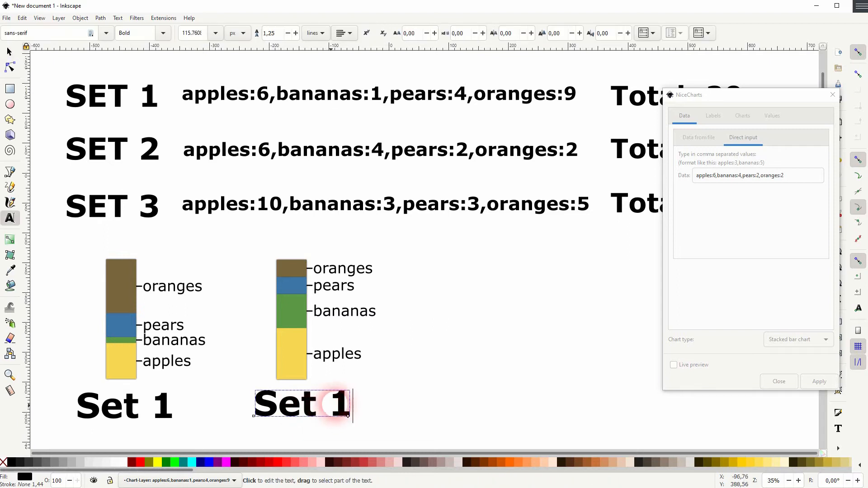
pyautogui.write('2')
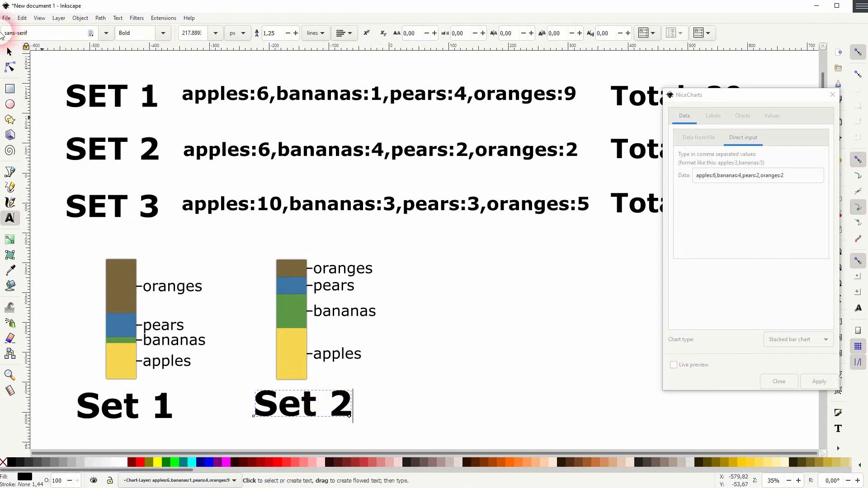
pyautogui.click(9, 53)
pyautogui.moveTo(302, 404); pyautogui.dragTo(300, 408)
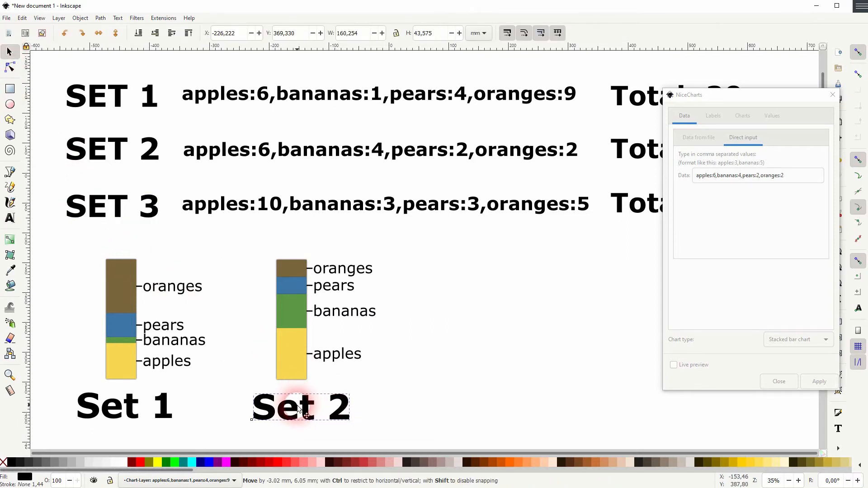
# Step: Compare the two apples segments by moving the SET 2 one beside the SET 1 bar and back into place
pyautogui.moveTo(775, 102); pyautogui.dragTo(652, 259)
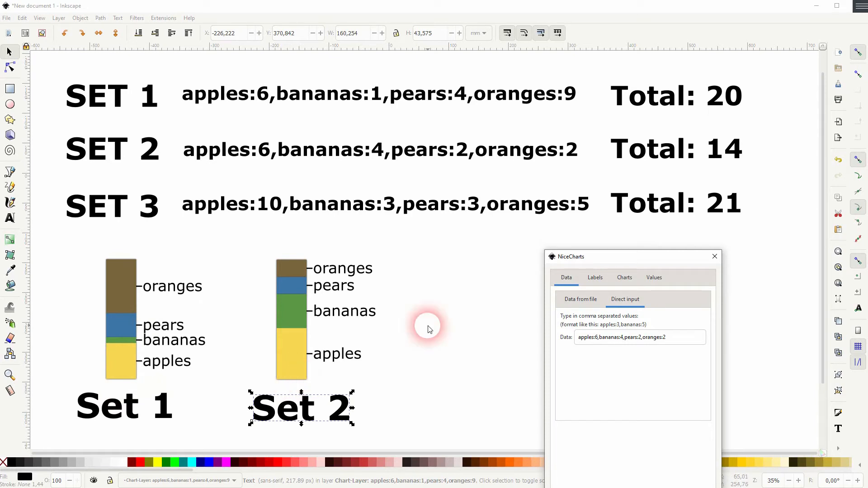
pyautogui.click(233, 149)
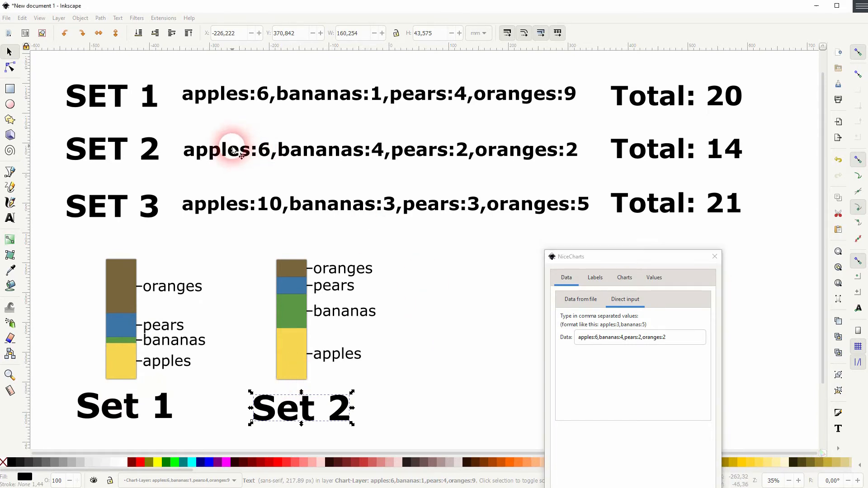
pyautogui.click(266, 151)
pyautogui.click(253, 91)
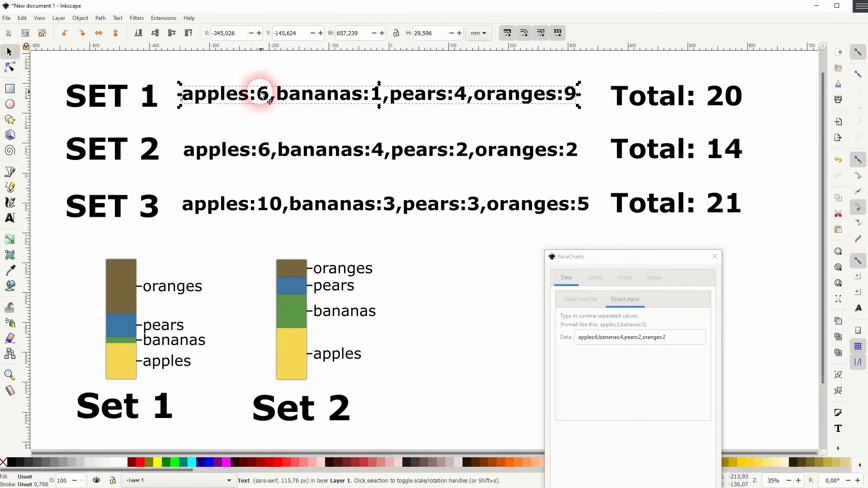
pyautogui.moveTo(289, 348); pyautogui.dragTo(149, 352)
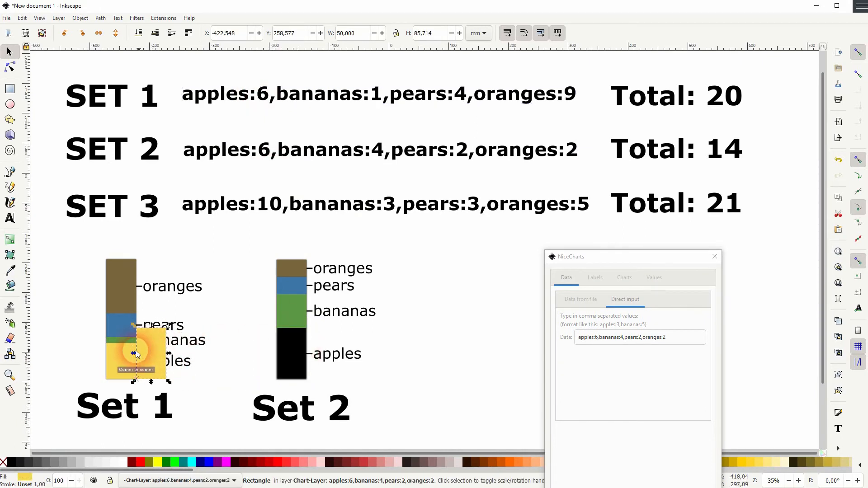
pyautogui.moveTo(159, 352); pyautogui.dragTo(299, 352)
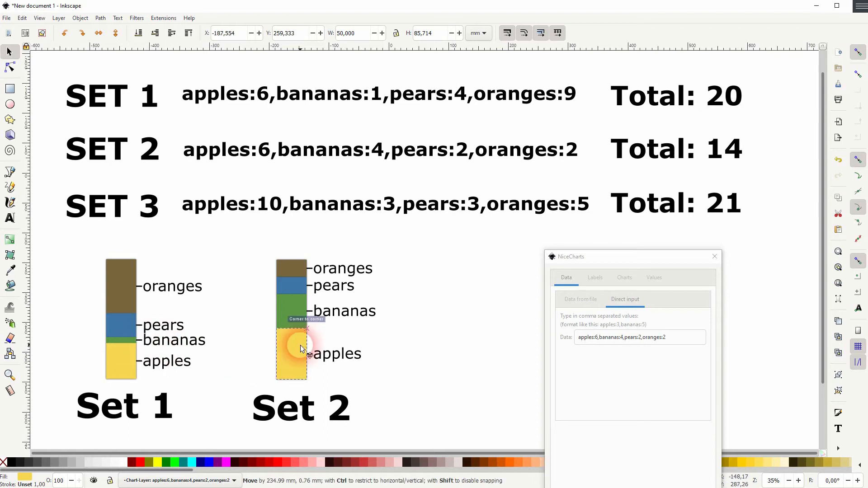
pyautogui.click(416, 329)
# Step: Open the bar length value for editing in the NiceCharts chart settings
pyautogui.moveTo(665, 258); pyautogui.dragTo(540, 131)
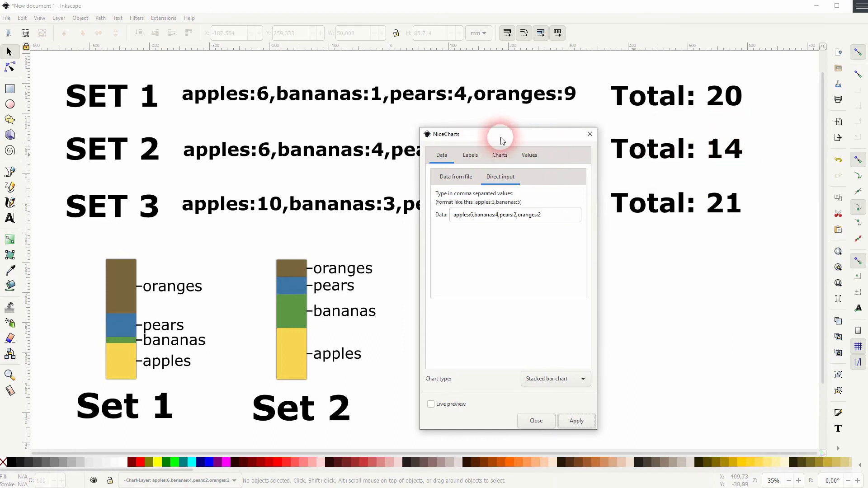
pyautogui.click(501, 155)
pyautogui.doubleClick(561, 187)
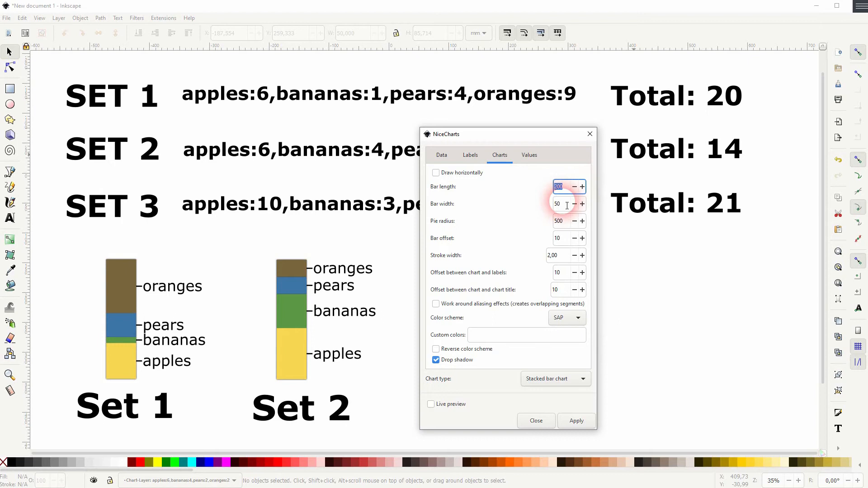
# Step: Delete the SET 2 stacked bar chart and its shadow, keeping the "Set 2" label
pyautogui.moveTo(238, 229); pyautogui.dragTo(379, 385)
pyautogui.press('Delete')
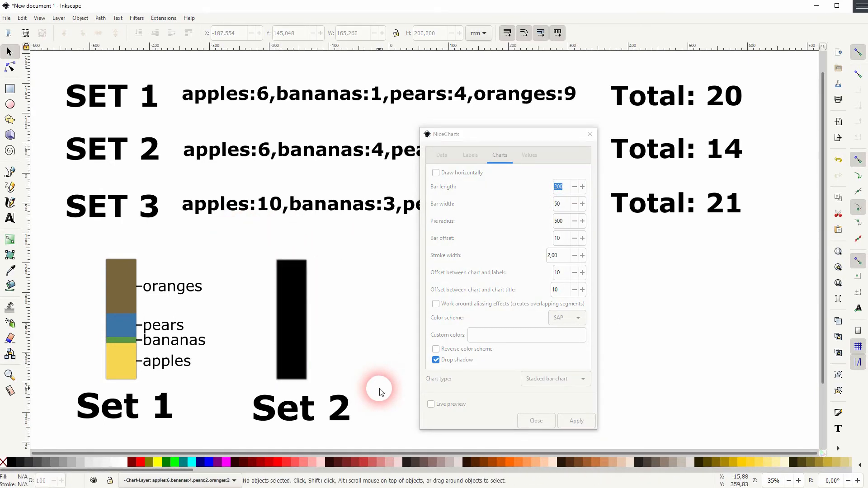
pyautogui.click(288, 316)
pyautogui.press('Delete')
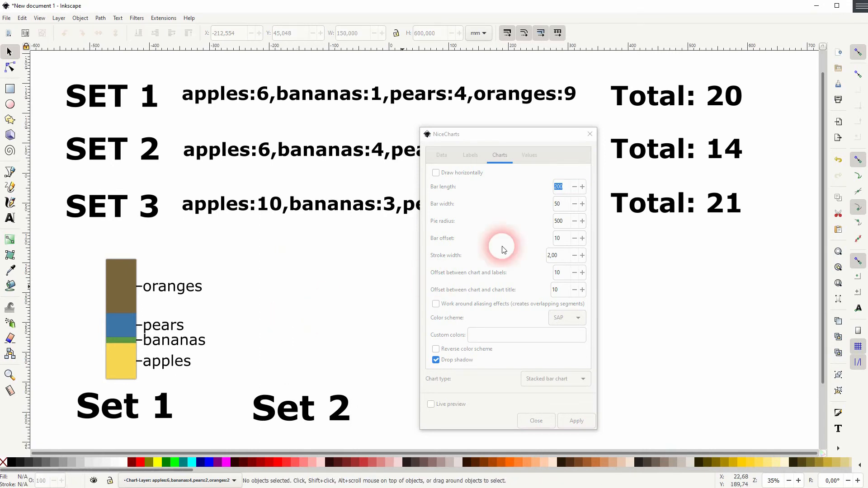
# Step: Set the bar length to 200/20*14 and generate the SET 2 stacked bar chart again
pyautogui.click(567, 187)
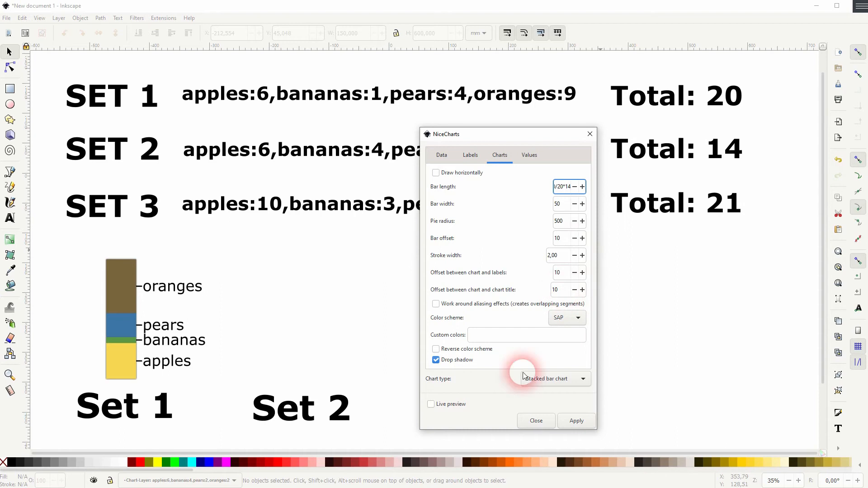
pyautogui.click(586, 422)
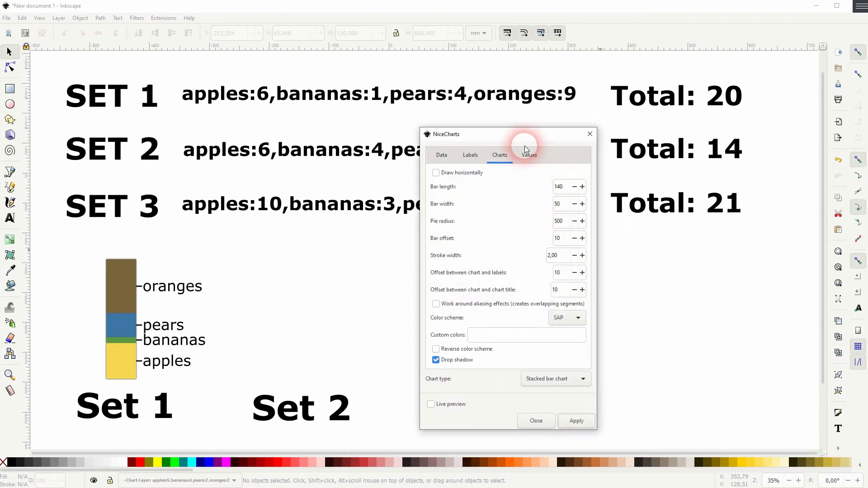
pyautogui.moveTo(521, 140); pyautogui.dragTo(747, 141)
# Step: Move the shortened SET 2 chart next to the SET 1 chart and fit its shadow behind the bar
pyautogui.moveTo(395, 318); pyautogui.dragTo(589, 156)
pyautogui.moveTo(470, 214); pyautogui.dragTo(242, 334)
pyautogui.moveTo(473, 248); pyautogui.dragTo(248, 359)
pyautogui.click(413, 351)
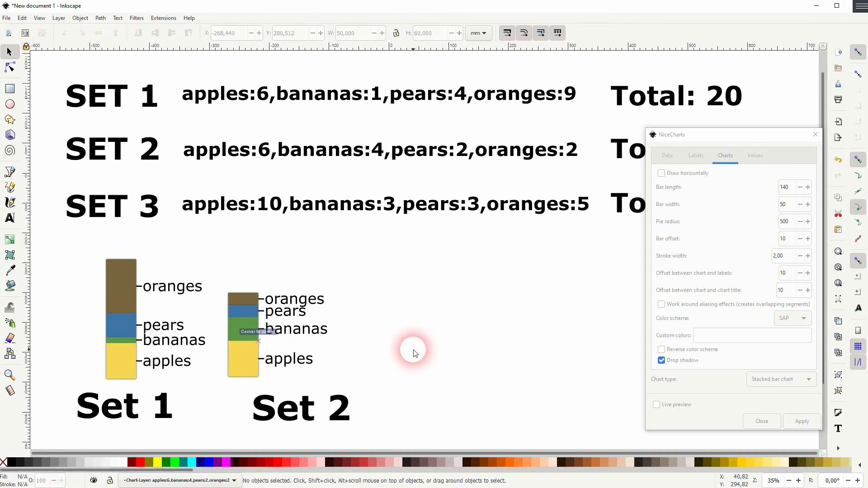
# Step: Copy the SET 3 data text and enter apples:10,bananas:3,pears:3,oranges:5 as the direct-input data in NiceCharts
pyautogui.moveTo(761, 142); pyautogui.dragTo(708, 149)
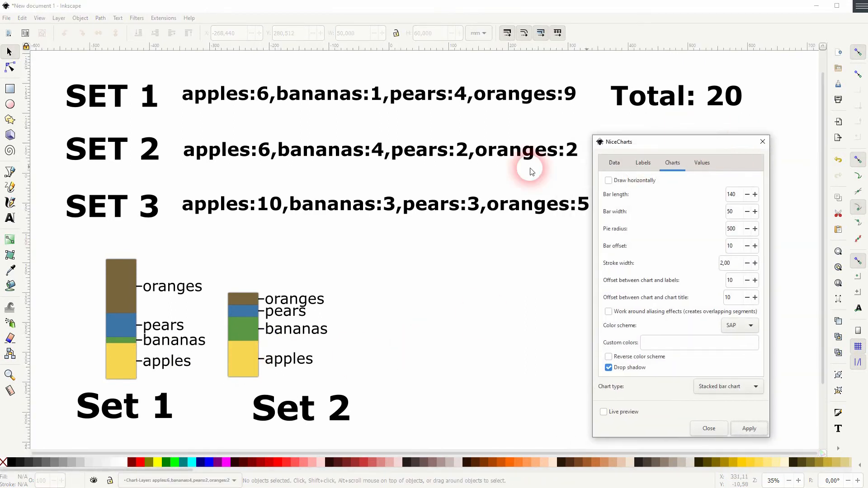
pyautogui.click(367, 204)
pyautogui.doubleClick(367, 205)
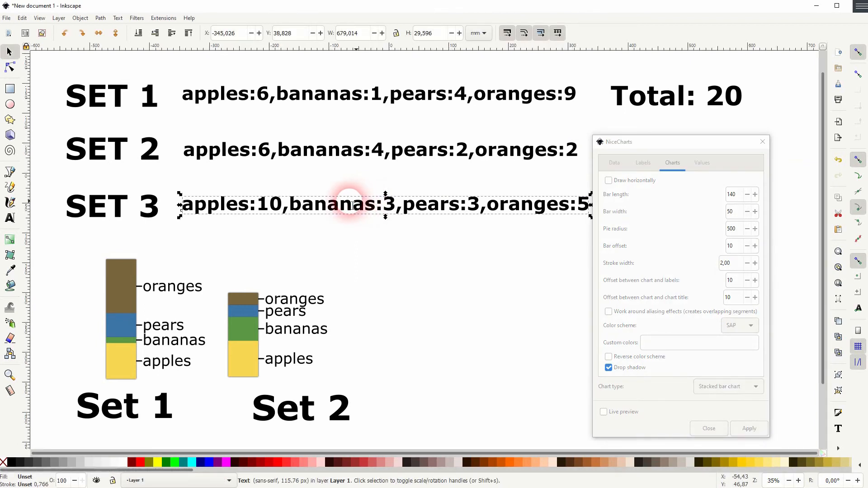
pyautogui.tripleClick(351, 205)
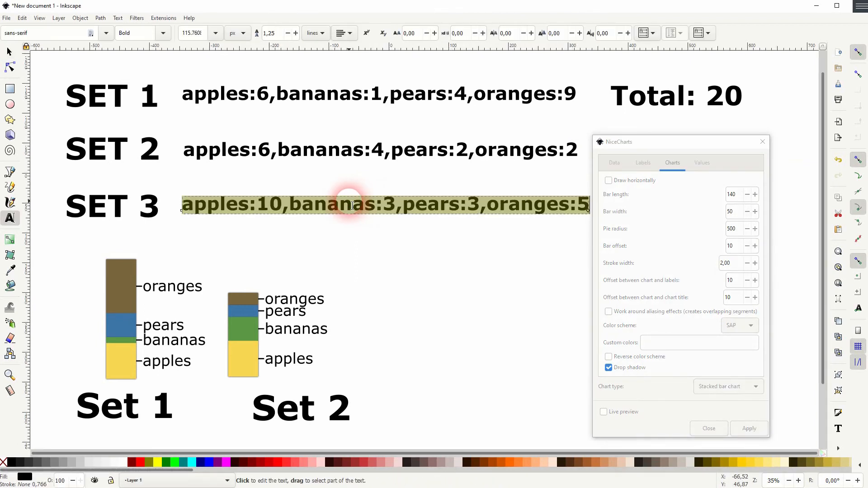
pyautogui.click(644, 165)
pyautogui.click(615, 164)
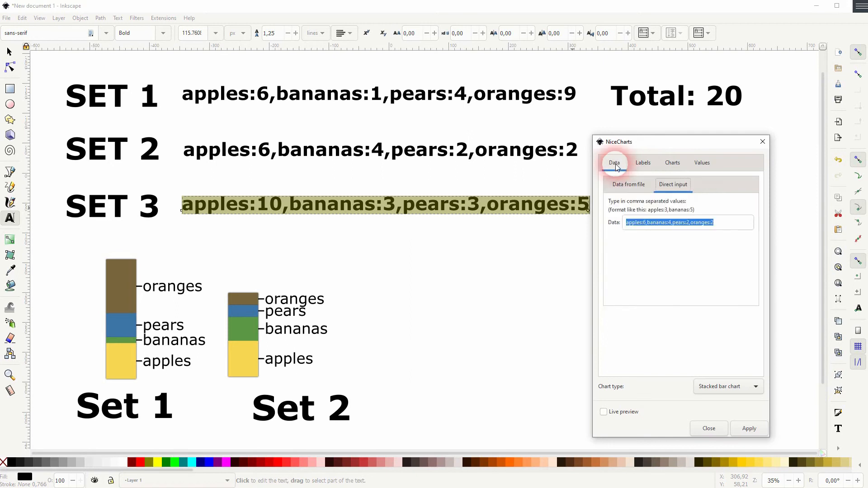
pyautogui.click(729, 225)
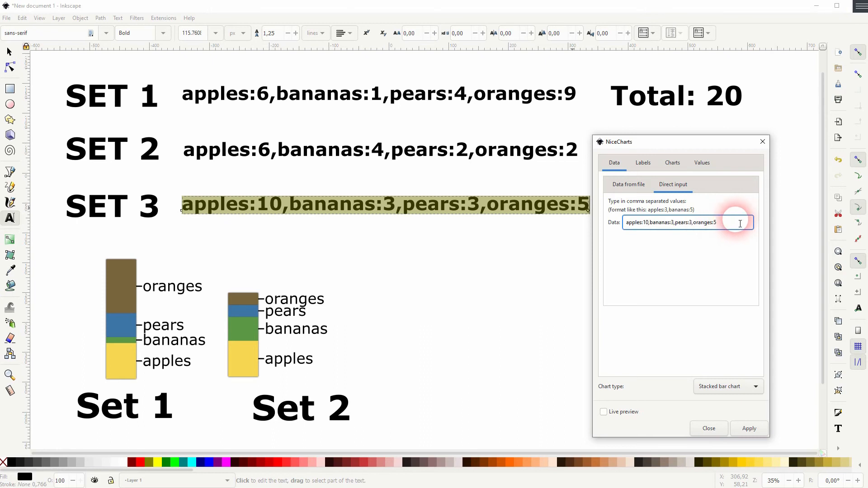
# Step: Scale the bar length for SET 3 by appending /14*21 to the existing value
pyautogui.click(678, 164)
pyautogui.moveTo(702, 141); pyautogui.dragTo(523, 145)
pyautogui.doubleClick(559, 200)
pyautogui.click(565, 203)
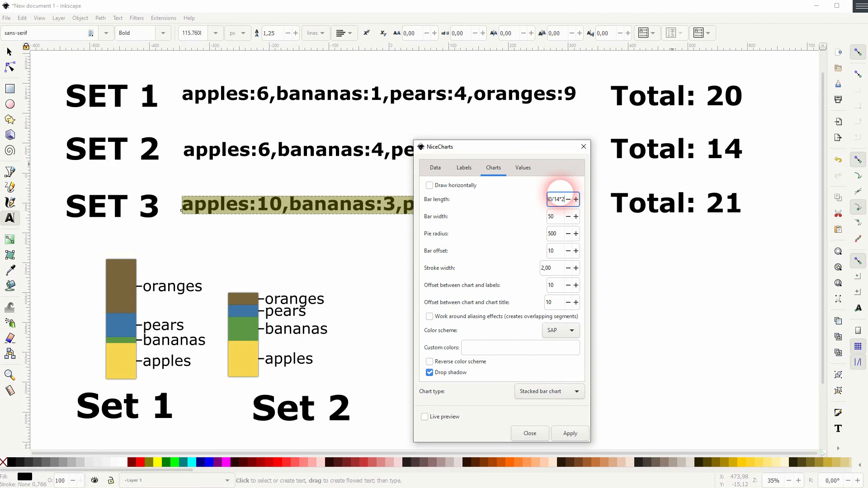
pyautogui.write('/14*21')
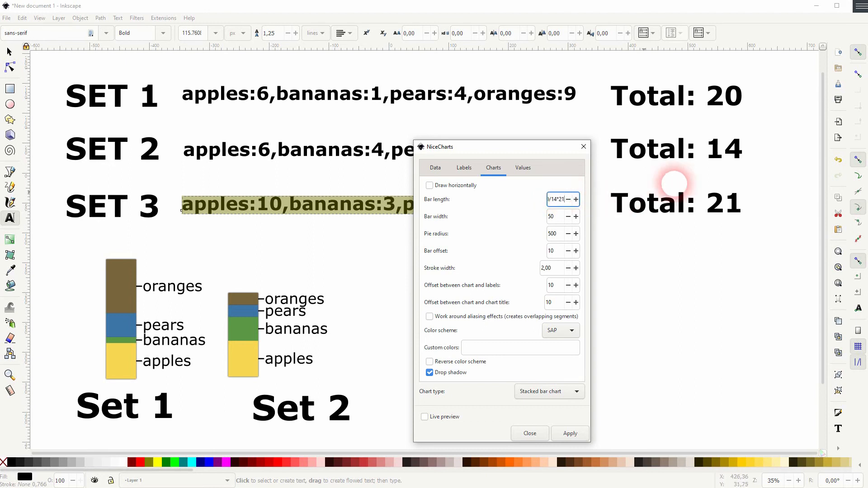
# Step: Generate the SET 3 stacked bar chart and move its bar and labels to the right of the SET 2 chart
pyautogui.click(570, 433)
pyautogui.moveTo(538, 153); pyautogui.dragTo(741, 151)
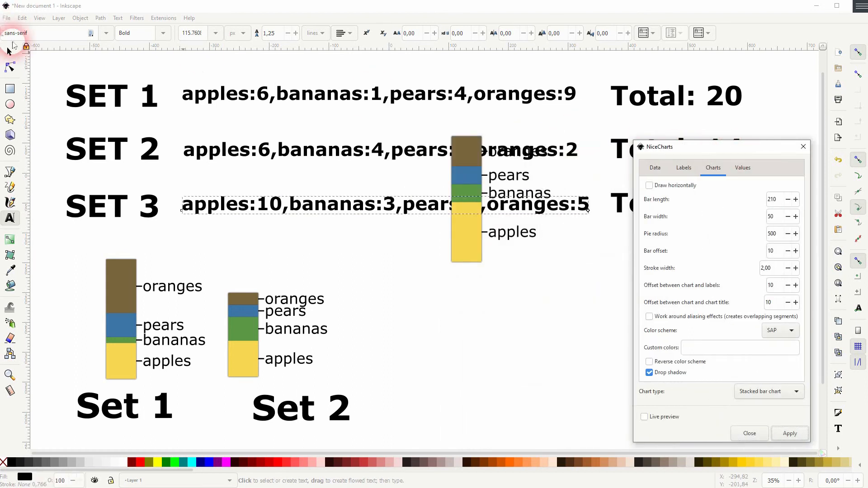
pyautogui.click(8, 53)
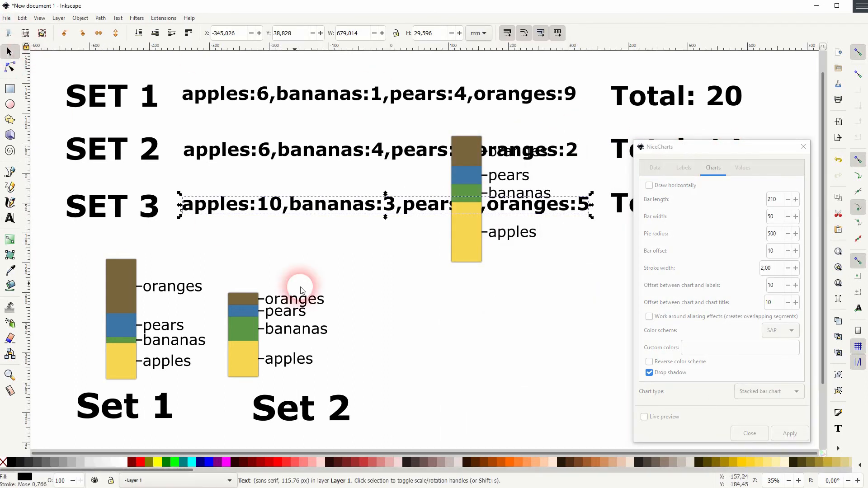
pyautogui.moveTo(415, 300); pyautogui.dragTo(591, 77)
pyautogui.moveTo(449, 174); pyautogui.dragTo(380, 285)
pyautogui.click(524, 290)
# Step: Move the SET 3 chart's shadow behind its bar, undoing the accidental shift of the apples segment
pyautogui.moveTo(471, 208); pyautogui.dragTo(396, 334)
pyautogui.moveTo(399, 380); pyautogui.dragTo(395, 389)
pyautogui.hotkey('ctrl', 'z')
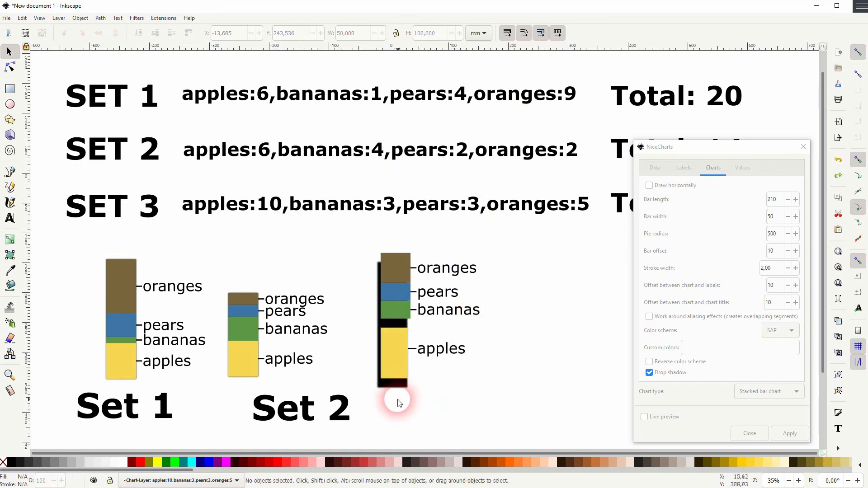
pyautogui.click(391, 389)
pyautogui.moveTo(391, 390); pyautogui.dragTo(394, 380)
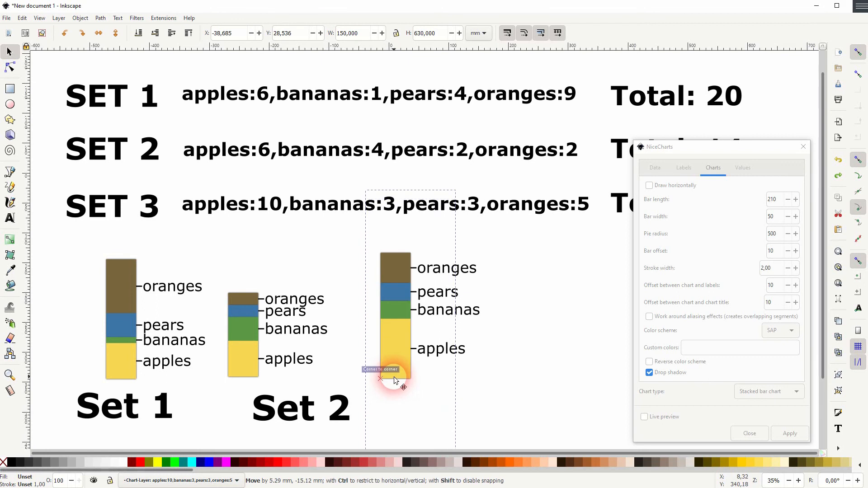
pyautogui.click(513, 364)
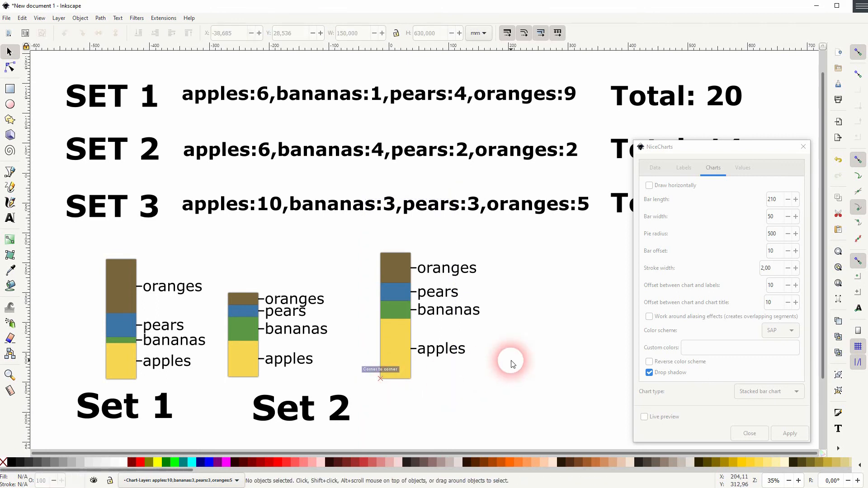
# Step: Close the NiceCharts dialog and delete the "Set 1" and "Set 2" labels below the charts
pyautogui.click(803, 150)
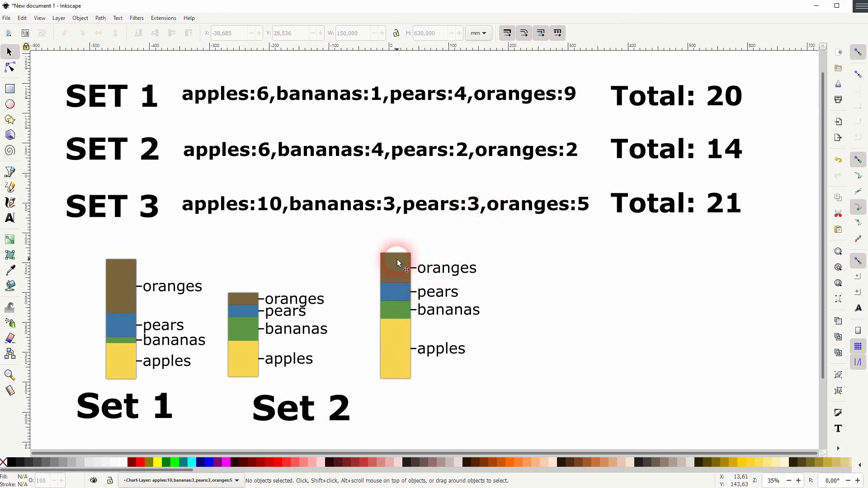
pyautogui.click(727, 202)
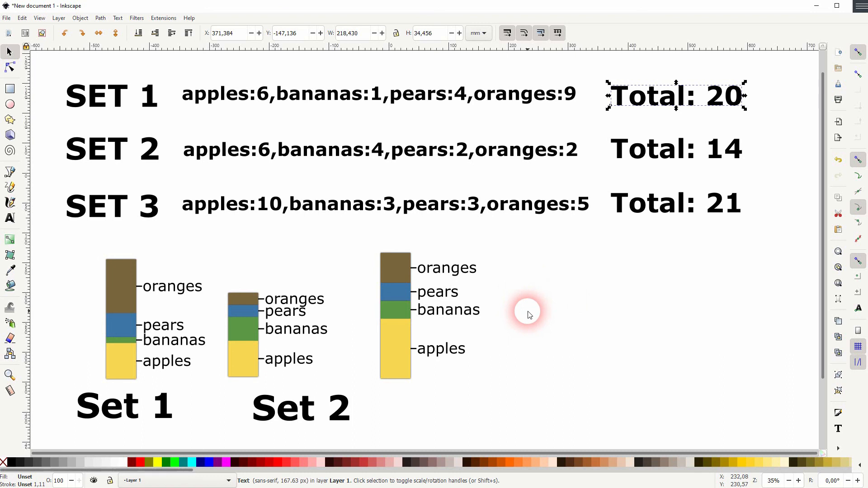
pyautogui.click(310, 417)
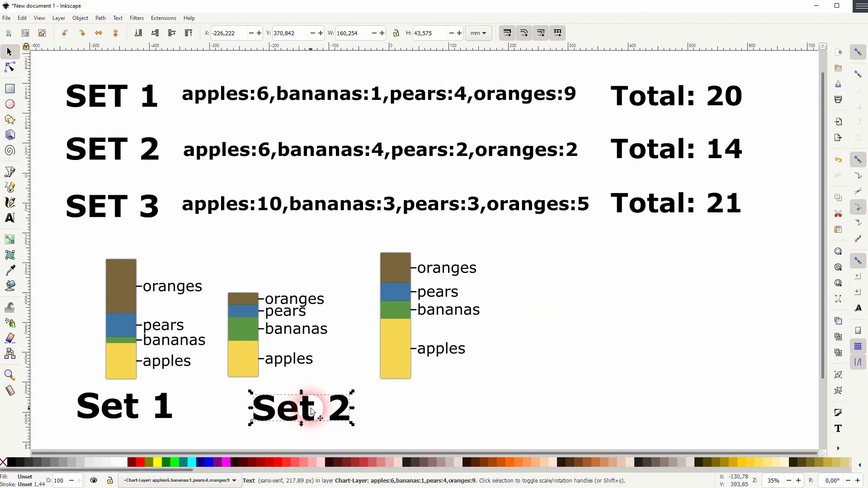
pyautogui.press('Delete')
pyautogui.click(108, 417)
pyautogui.press('Delete')
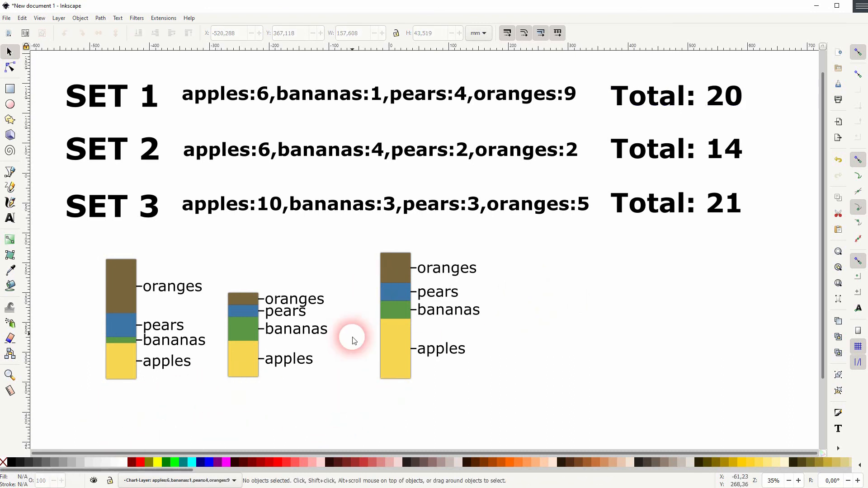